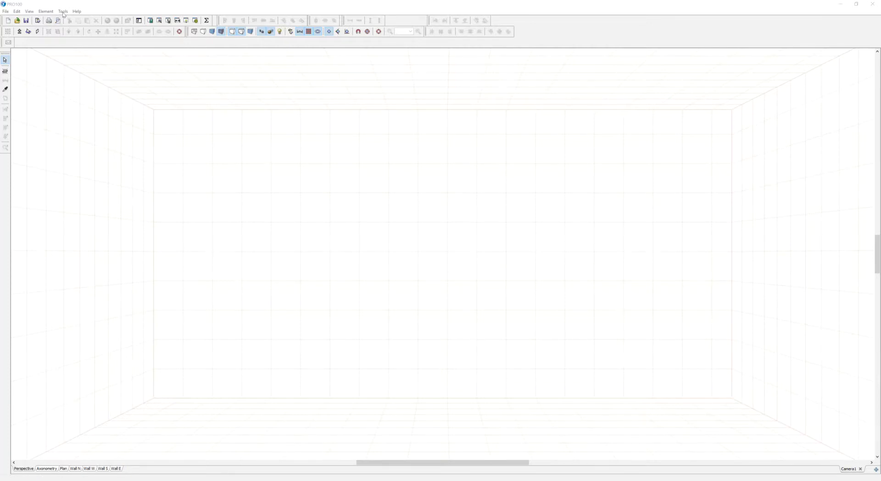
- Open the Catalog panel from the Tools menu's list of panels
left_click(63, 11)
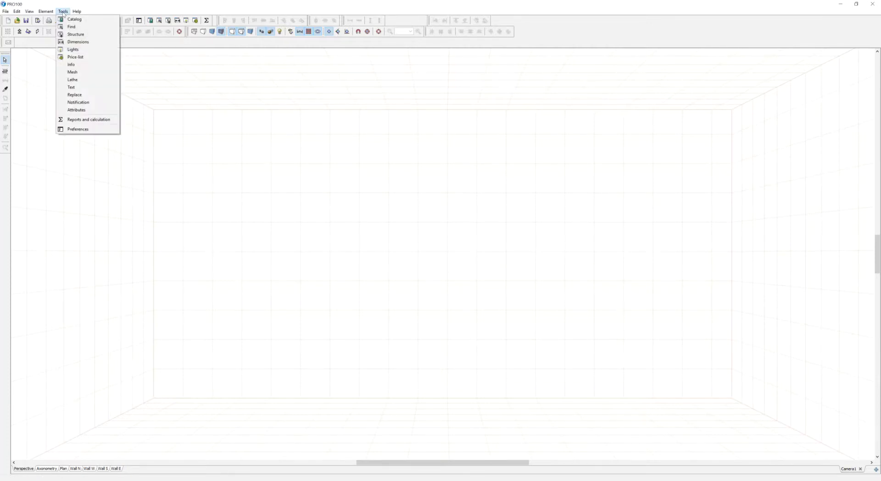
left_click(303, 264)
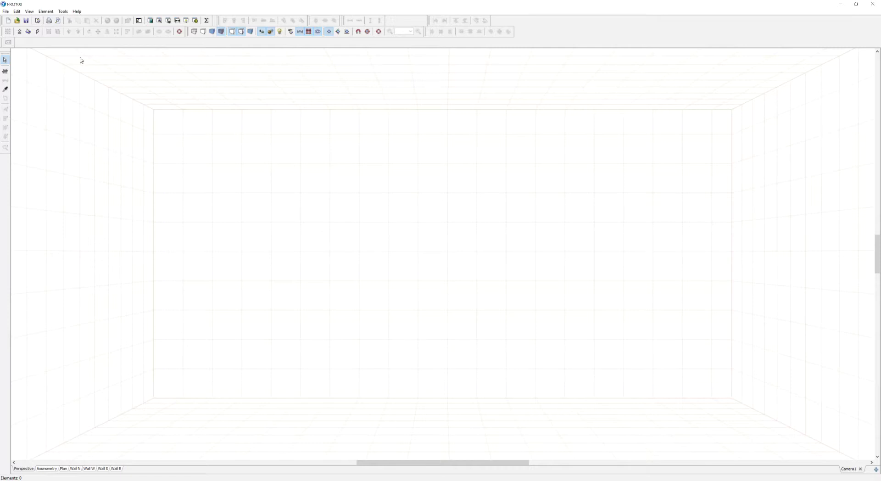
left_click(63, 11)
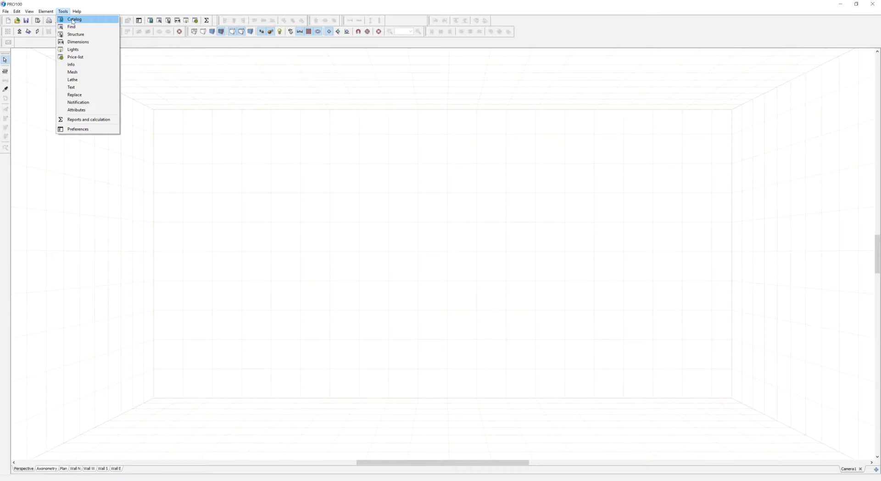
left_click(72, 20)
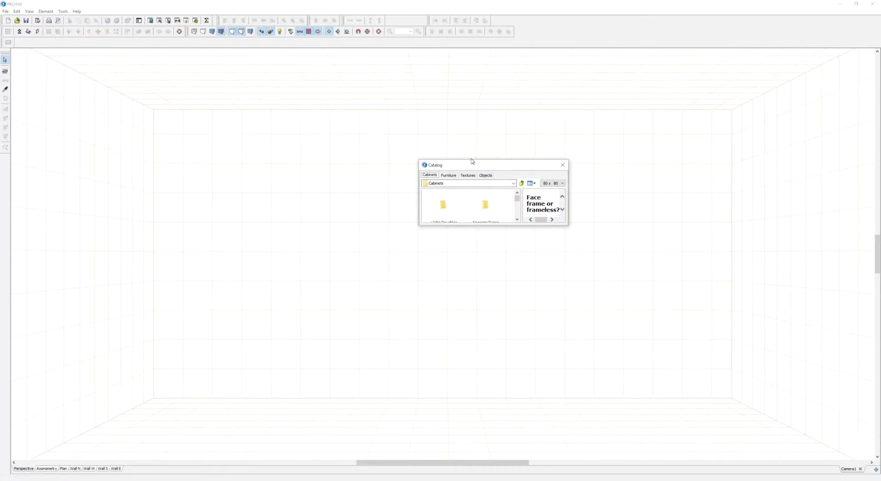
- Move the floating Catalog window left, then dock it along the right side of the workspace
left_click_drag(486, 167, 338, 159)
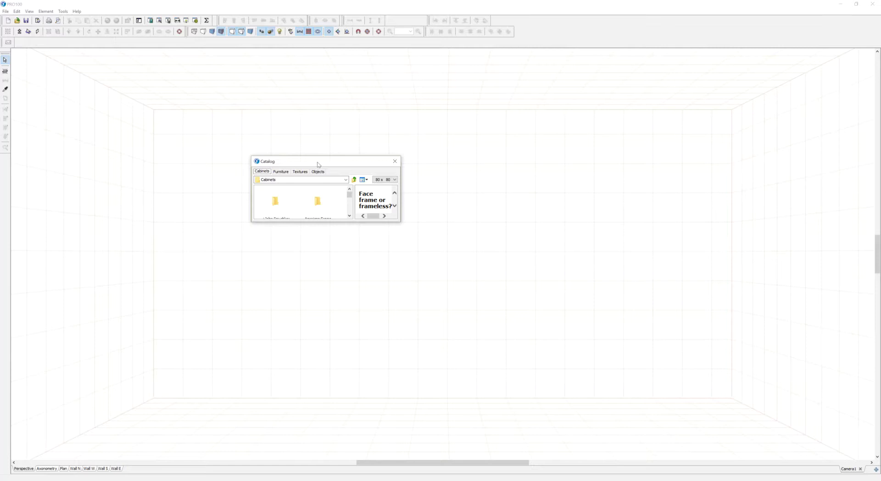
left_click_drag(321, 161, 454, 265)
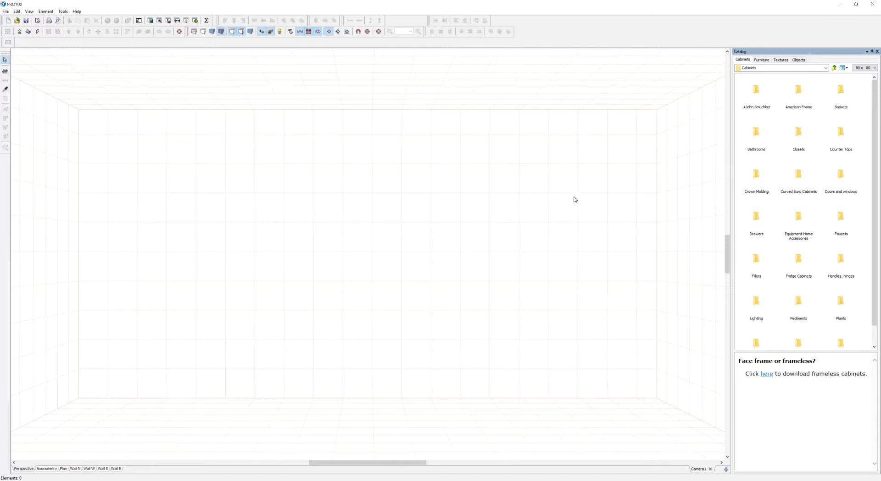
- Open the Structure panel, dock it as a tab with Catalog, and bring Catalog to the front
left_click(63, 13)
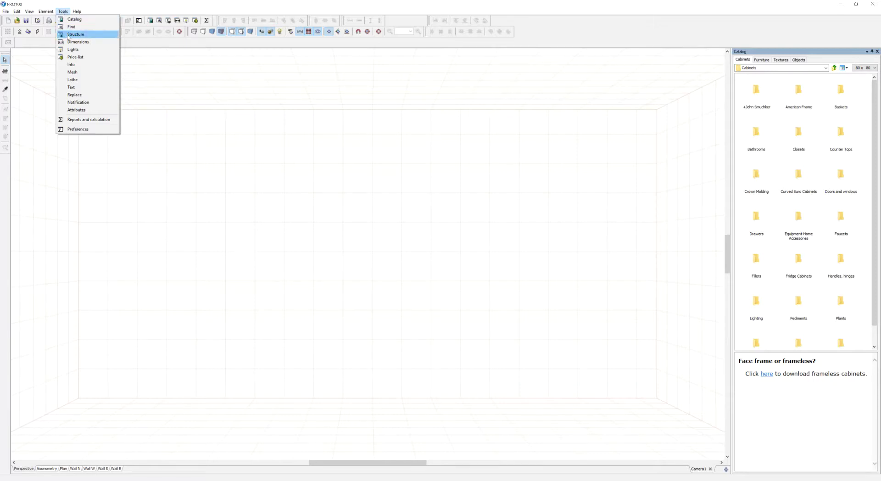
left_click(68, 35)
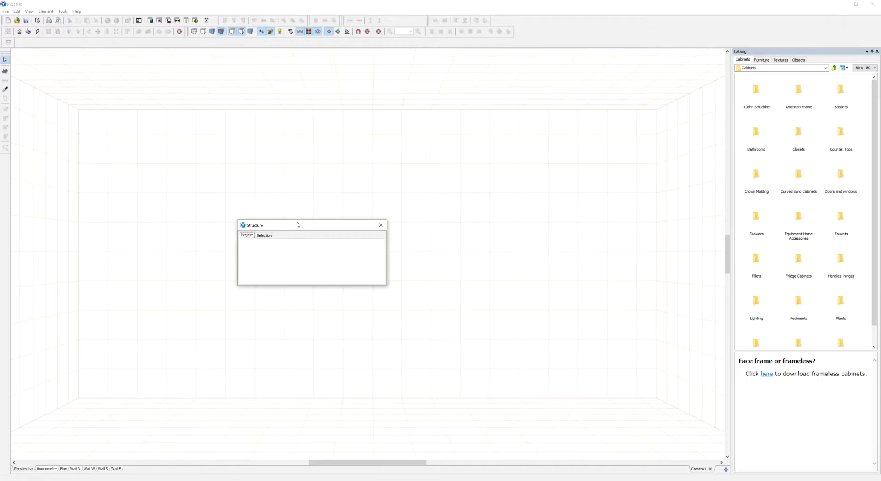
left_click_drag(297, 224, 778, 52)
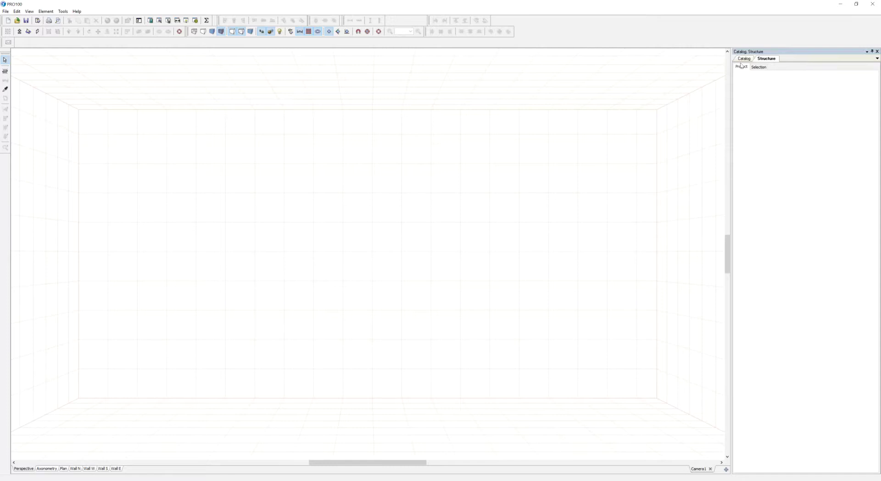
left_click(743, 59)
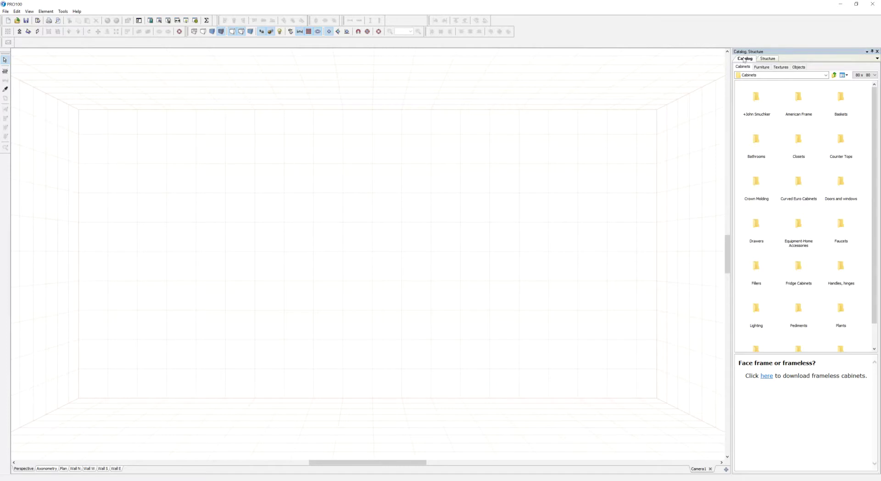
- Place the WDC2430 cabinet from American Frame > 11-Wall Corner into the room
left_click(766, 59)
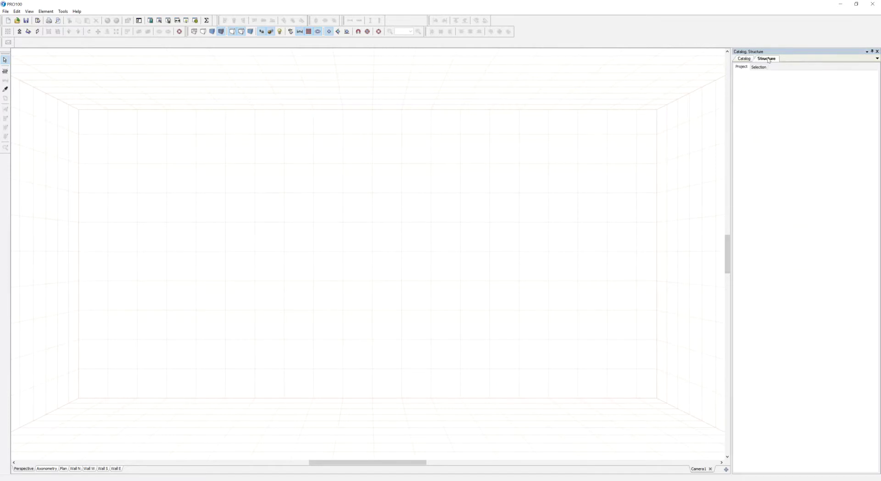
left_click(744, 59)
double_click(797, 108)
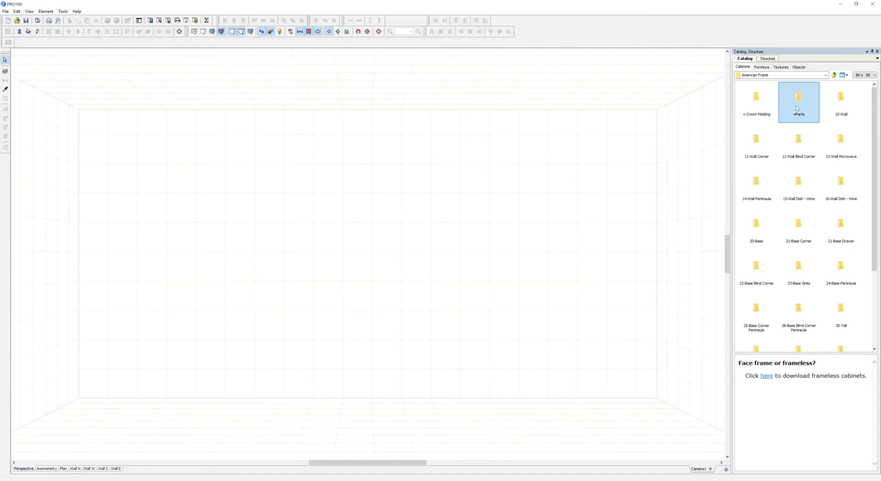
double_click(755, 155)
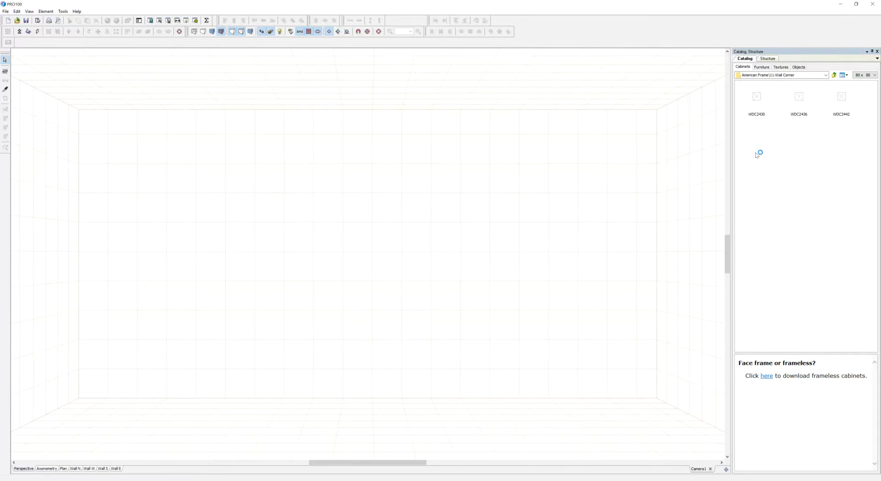
left_click_drag(755, 101, 94, 216)
- Zoom in and expand WDC2430 in Structure to inspect its 24" x 24" x 30" body and Door
left_click(378, 31)
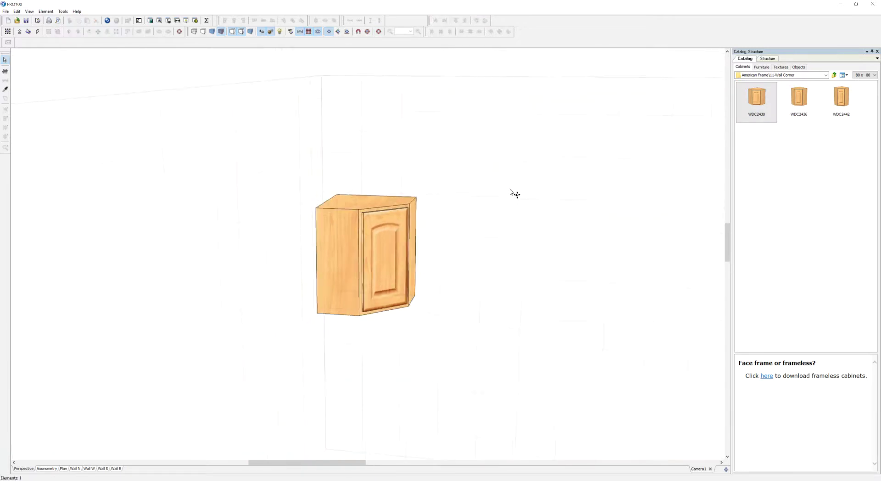
left_click(397, 225)
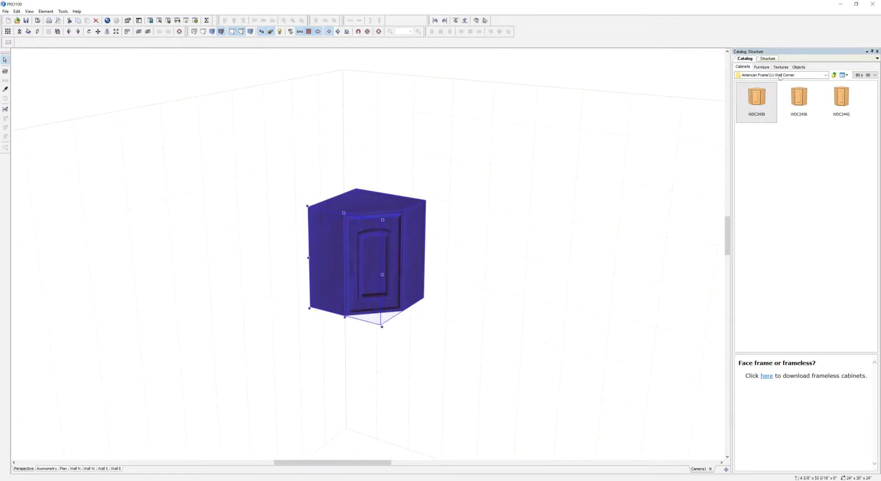
left_click(772, 60)
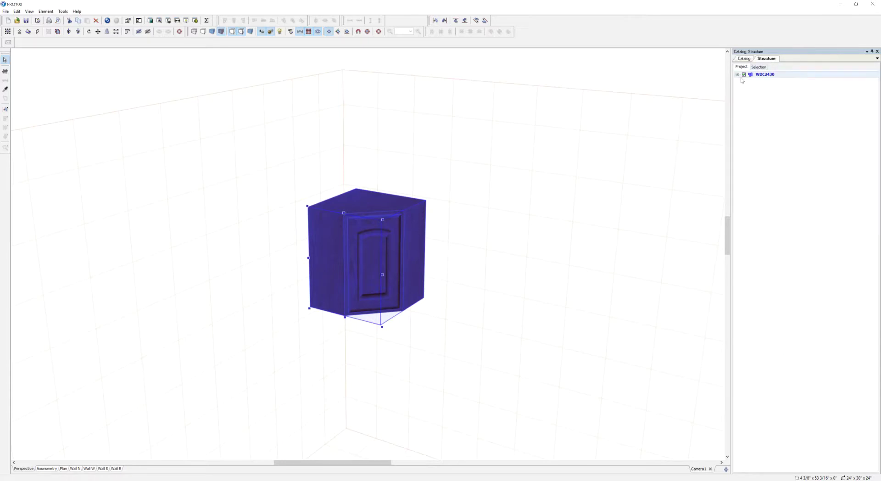
left_click(737, 74)
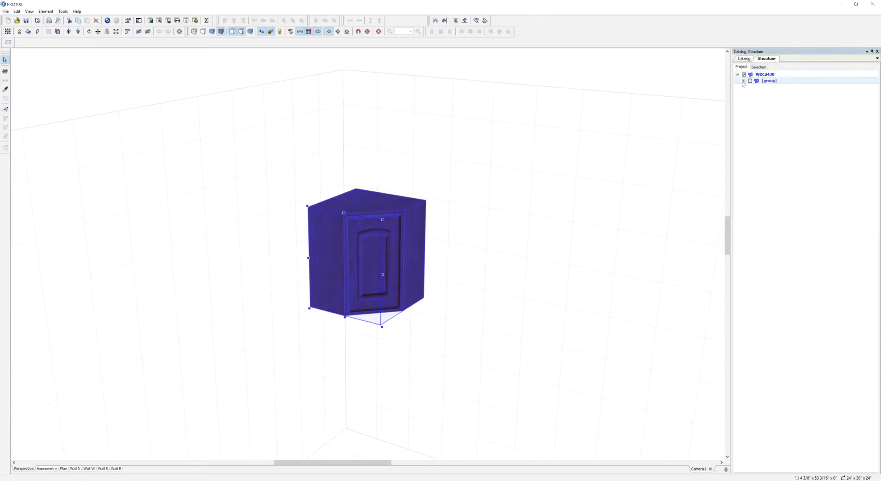
left_click(744, 81)
left_click(756, 88)
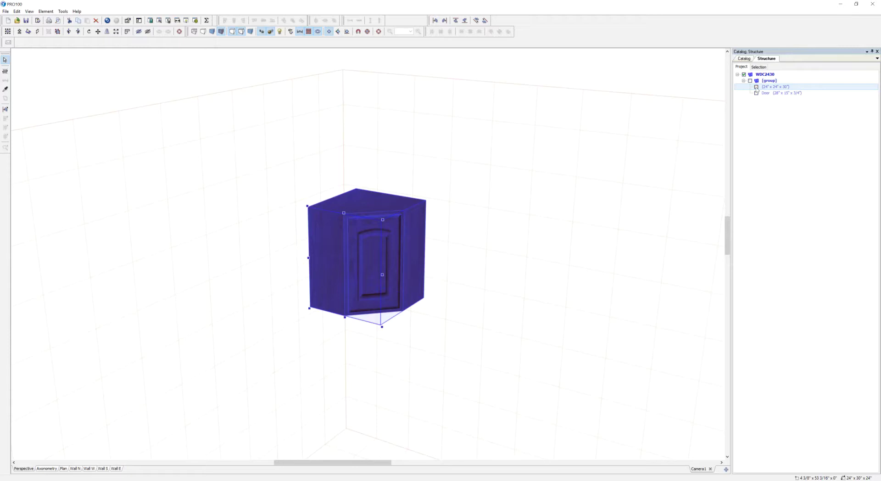
left_click(757, 93)
- Delete the WDC2430 cabinet and return the Catalog to the American Frame folder
left_click(765, 75)
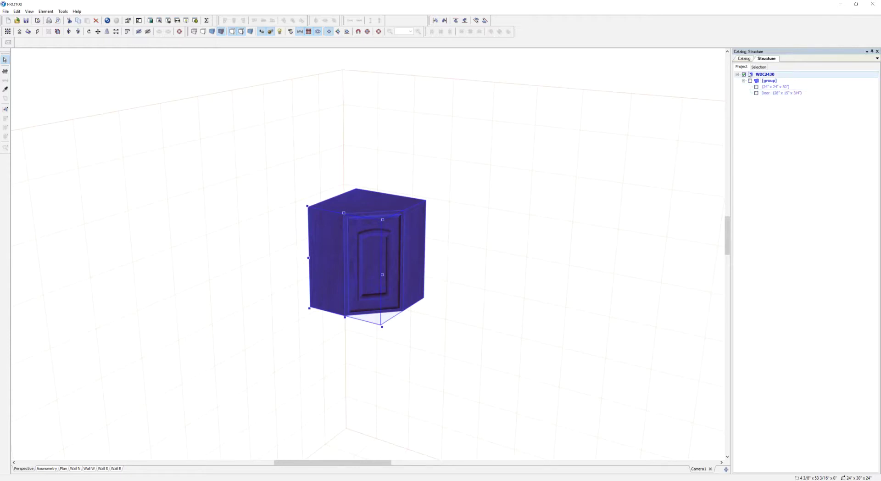
left_click(744, 58)
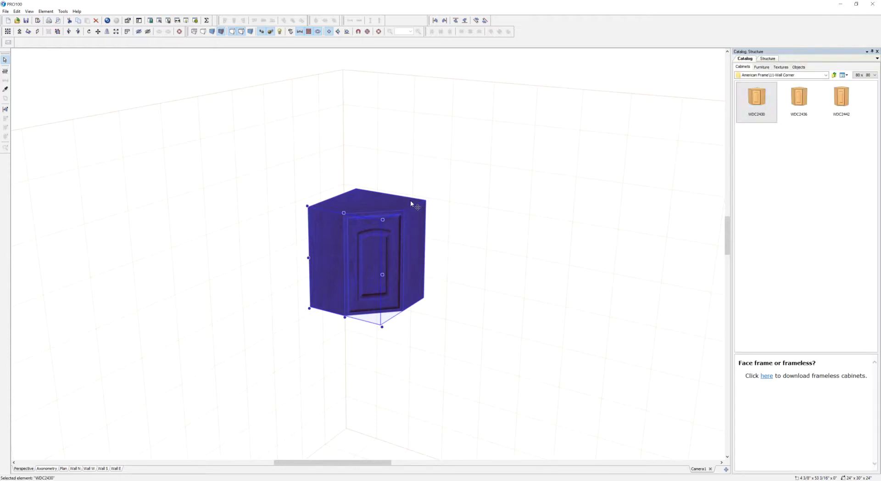
key("Delete")
left_click(834, 75)
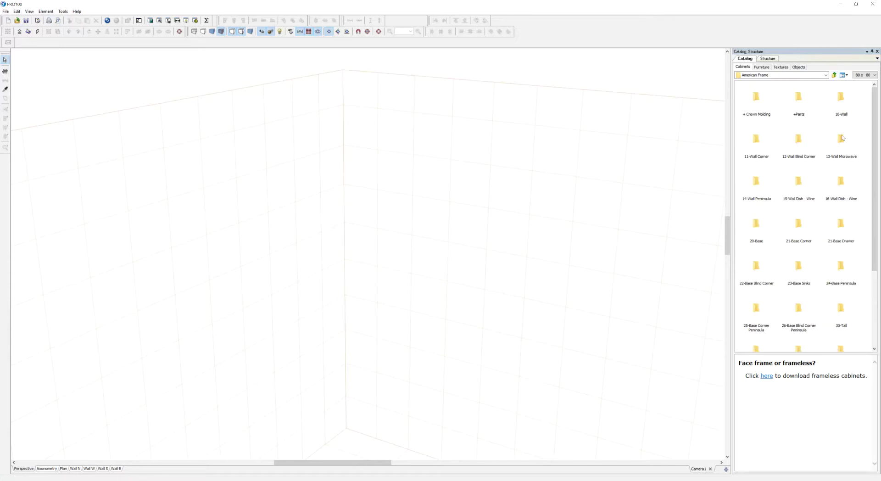
- Place a B18 base cabinet from American Frame > 20-Base into the room
left_click(833, 75)
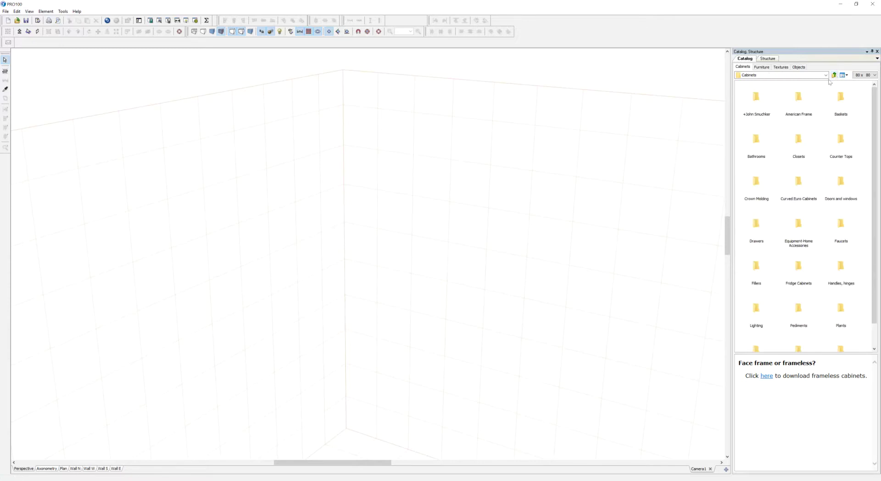
double_click(796, 106)
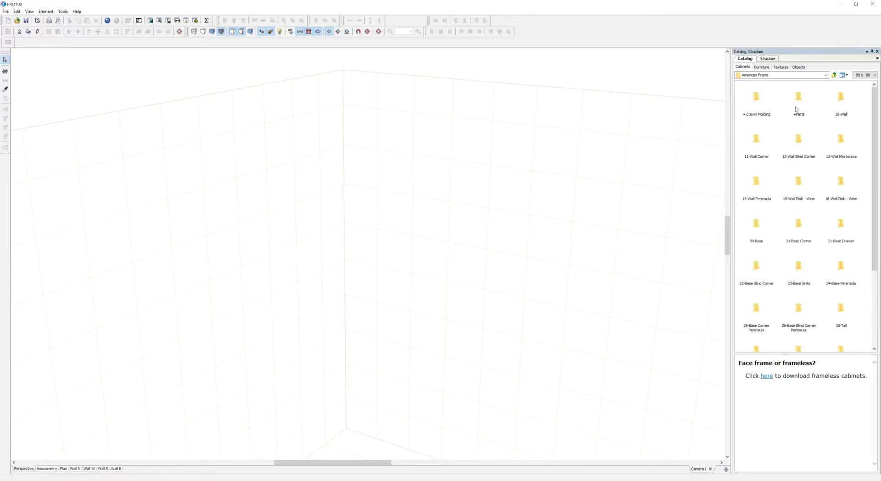
double_click(752, 231)
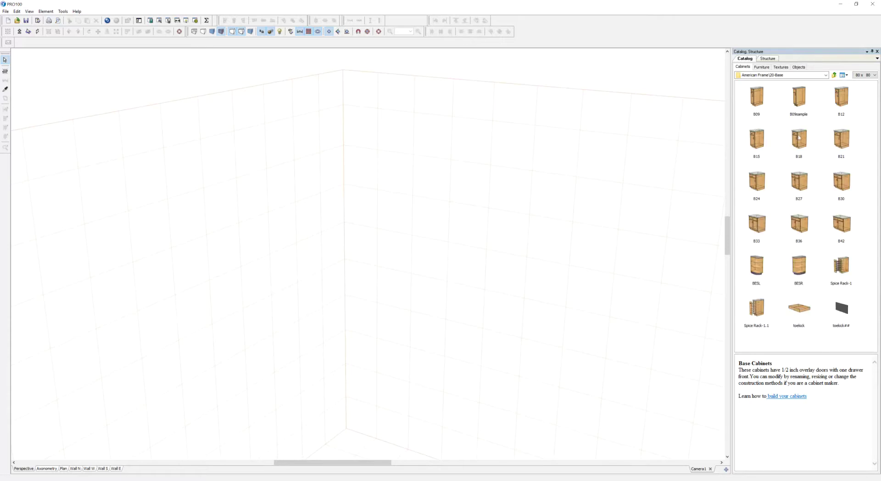
left_click_drag(799, 137, 426, 250)
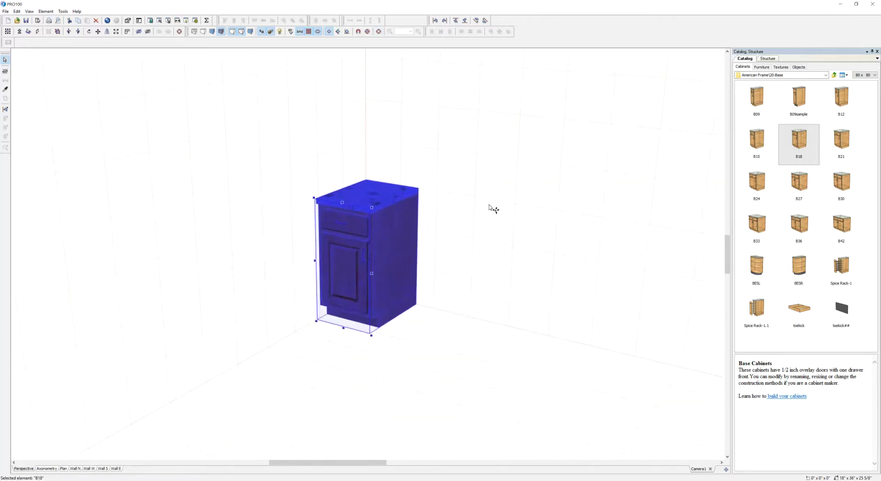
- View the cabinet from a lower front angle with semitransparency off and contours on
left_click(492, 219)
right_click_drag(491, 219, 472, 228)
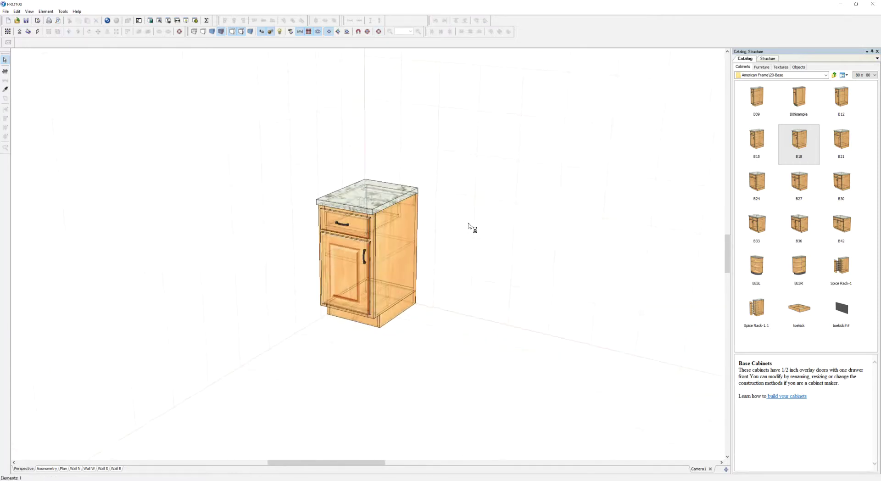
left_click(241, 31)
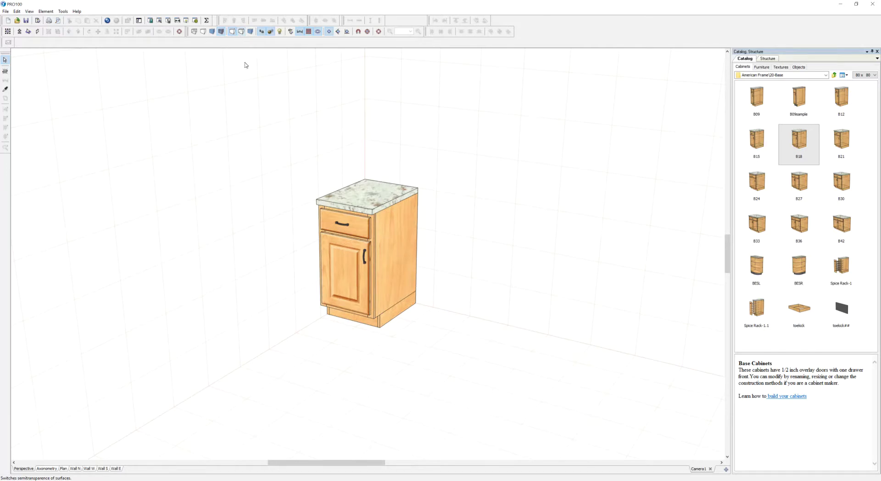
left_click(232, 32)
left_click(233, 32)
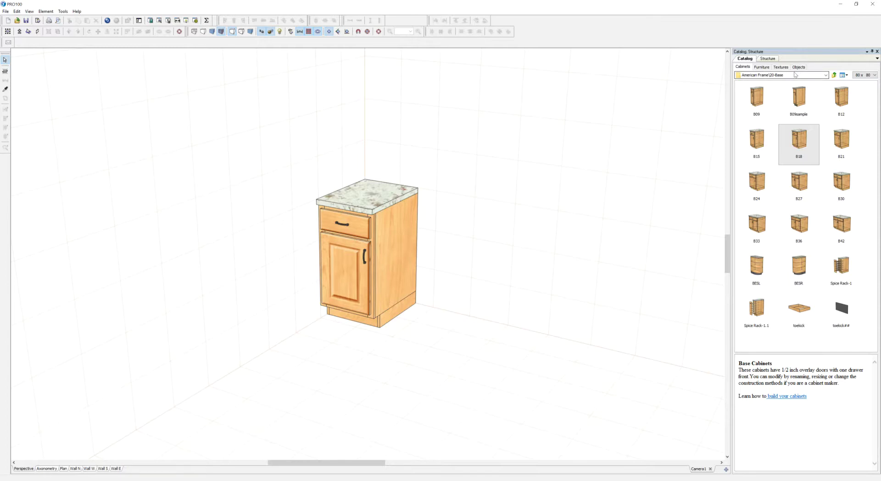
- Expand B18 in the Structure tree and inspect its Box and Face Frame parts
left_click(770, 59)
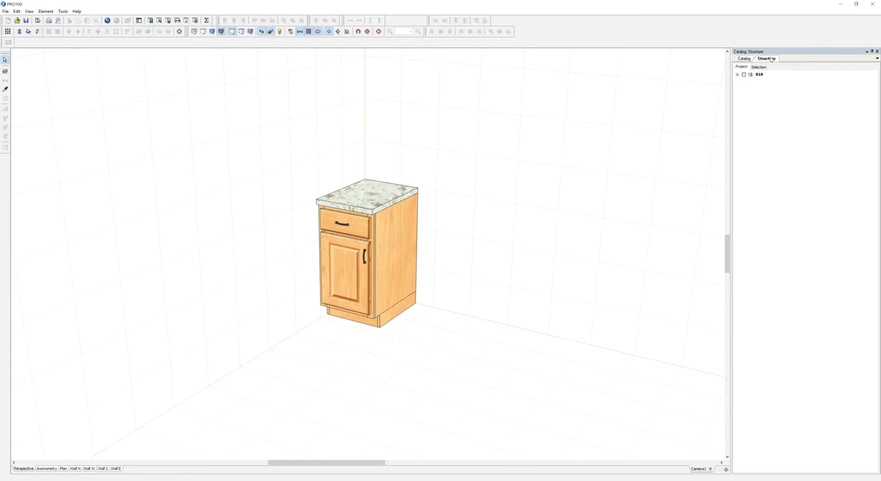
left_click(736, 75)
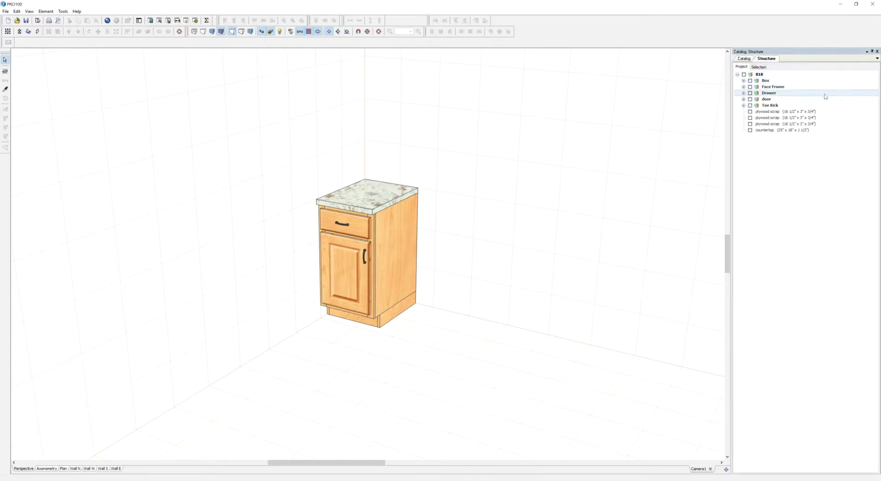
scroll(557, 236, "up", 1)
scroll(556, 236, "up", 1)
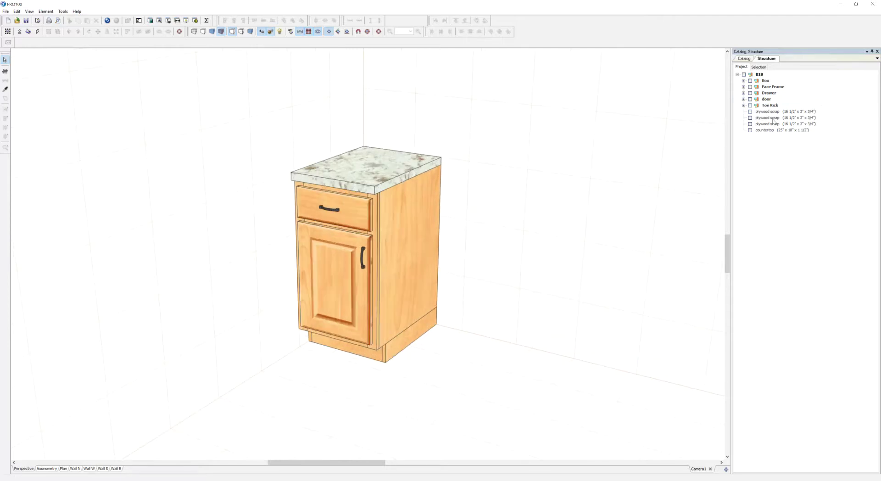
left_click(750, 85)
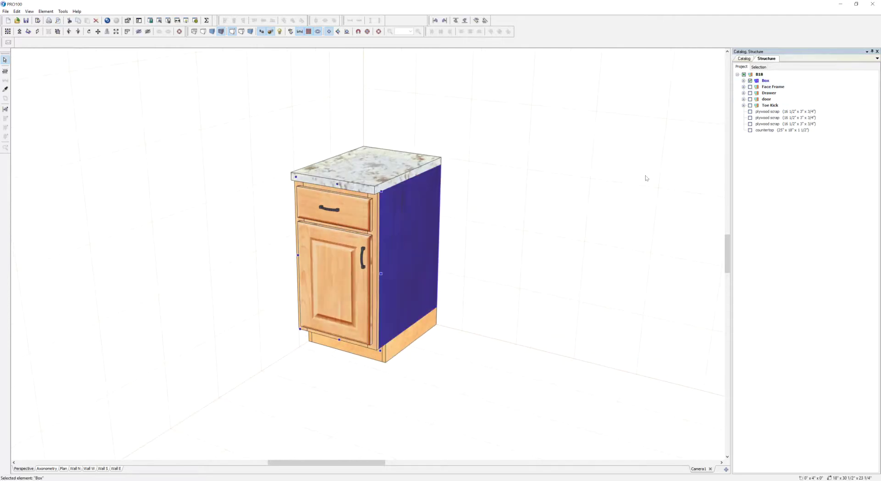
right_click_drag(645, 178, 710, 124)
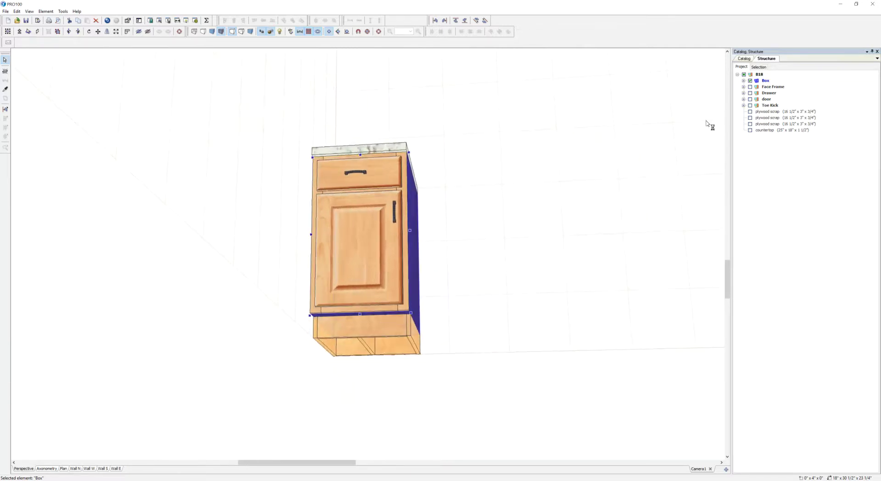
left_click(751, 87)
right_click_drag(660, 145, 641, 208)
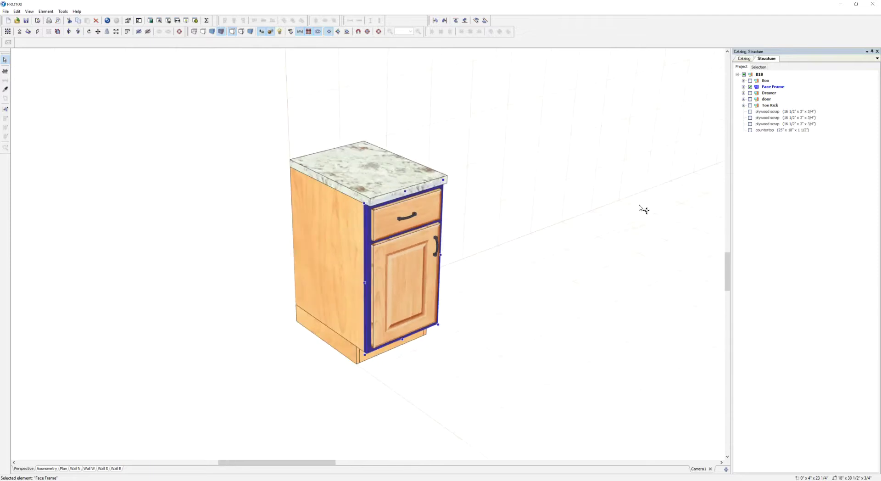
- Slide the B18 drawer open, return to the Catalog, and select the cabinet
left_click(751, 93)
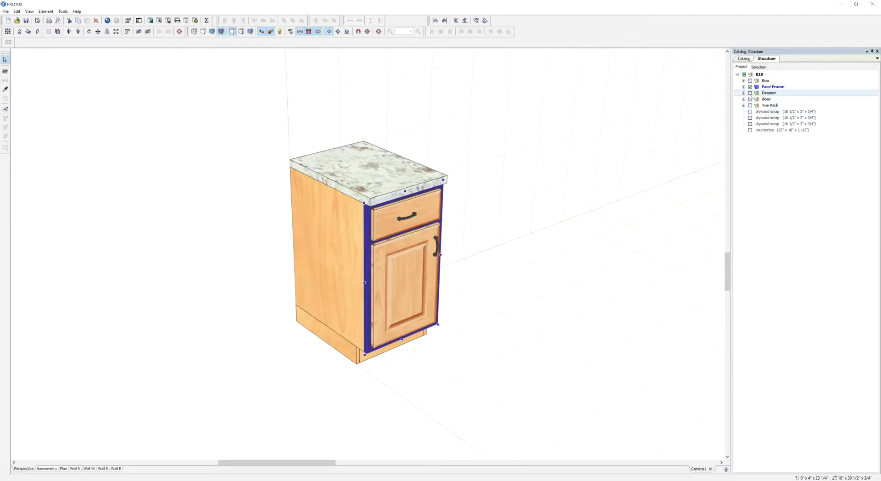
right_click_drag(650, 162, 619, 208)
left_click(412, 243)
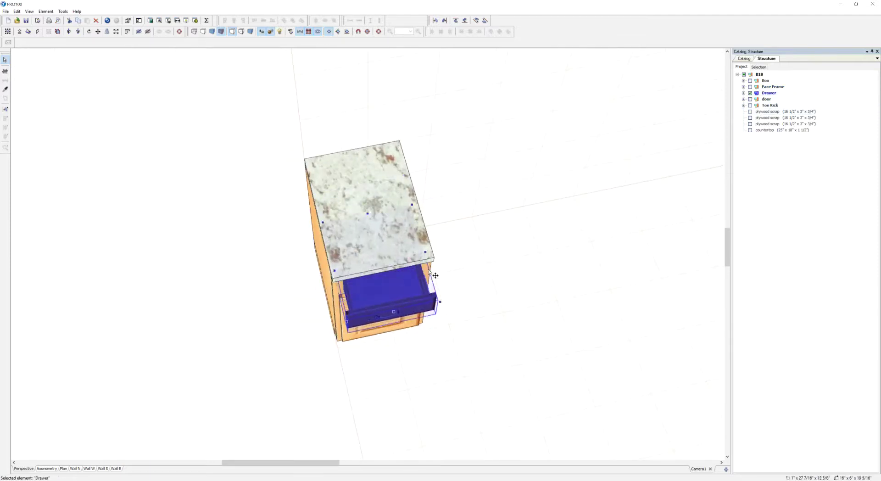
left_click(520, 267)
right_click_drag(507, 281, 509, 237)
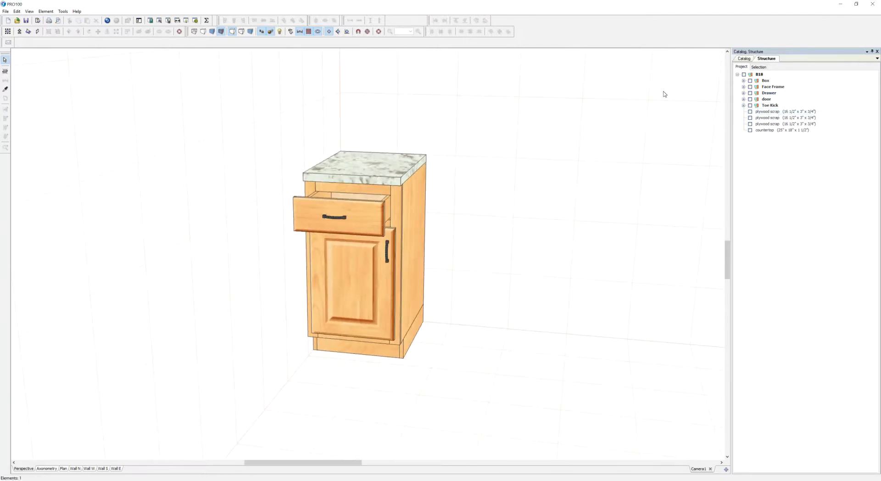
left_click(743, 58)
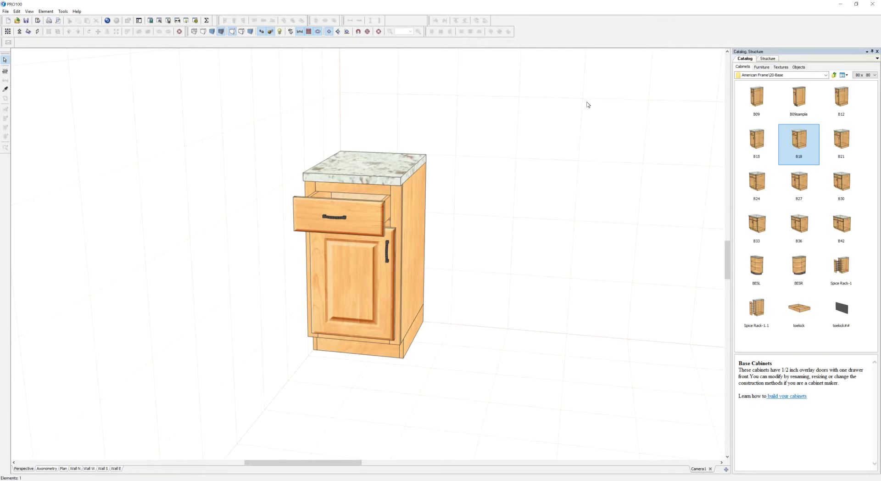
left_click(376, 225)
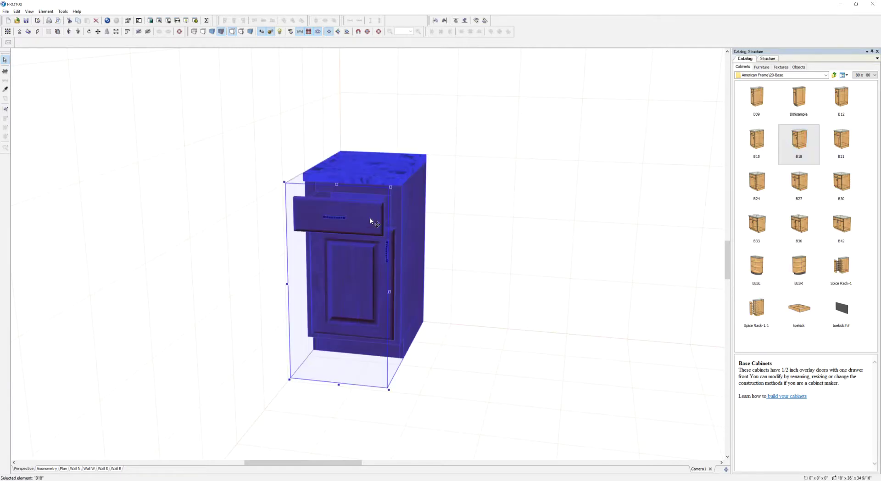
- Delete the B18 cabinet and bring up the Structure panel
key("Delete")
left_click(65, 11)
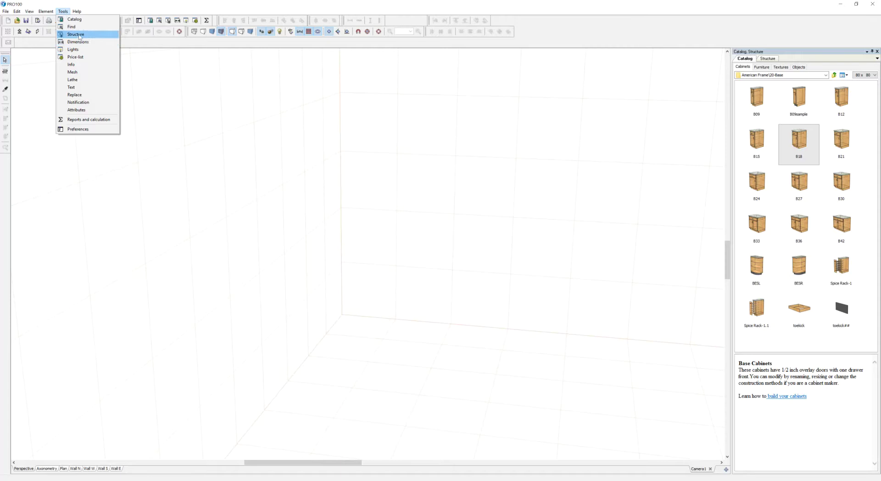
left_click(109, 34)
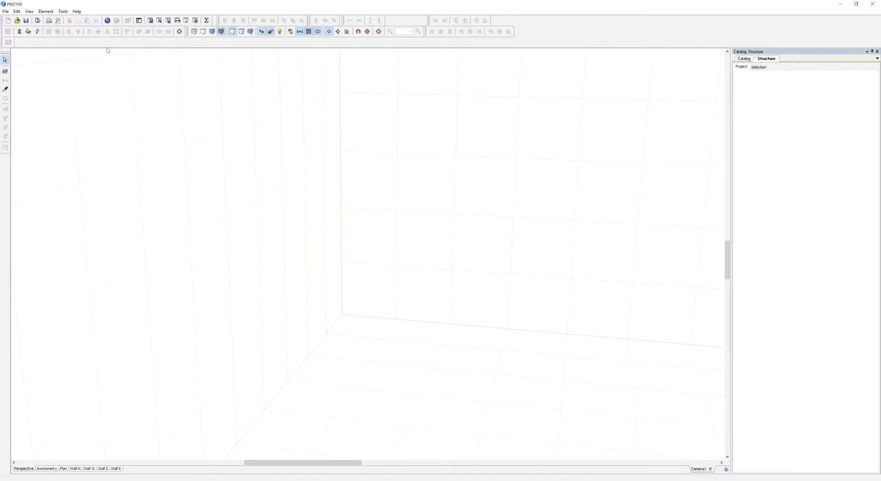
- Dock the Lights and Replace panels as tabs beside Catalog and Structure
left_click(63, 11)
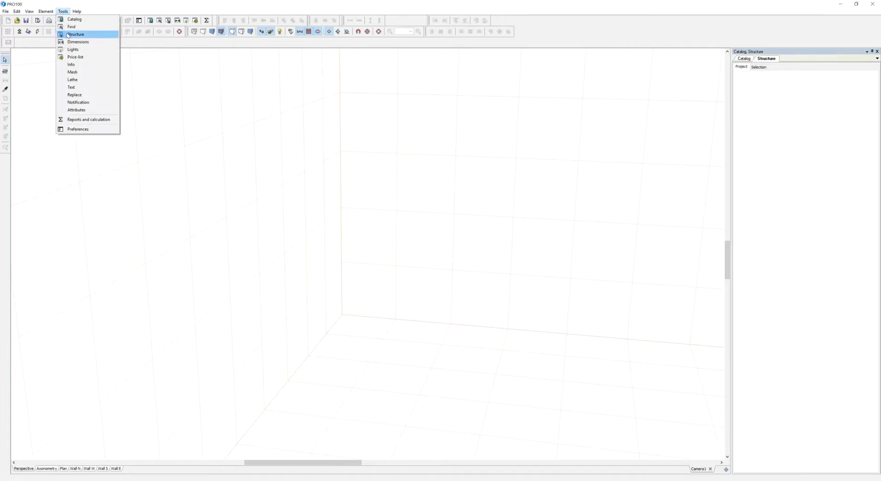
left_click(72, 49)
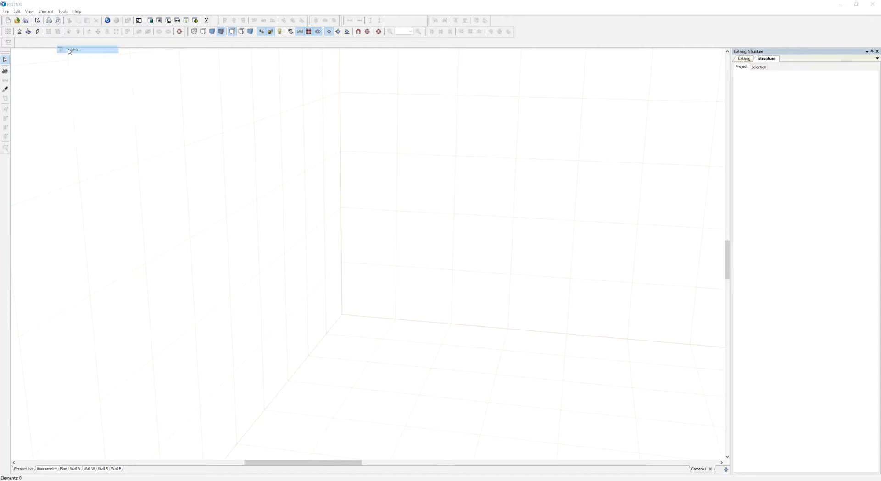
left_click_drag(276, 234, 791, 53)
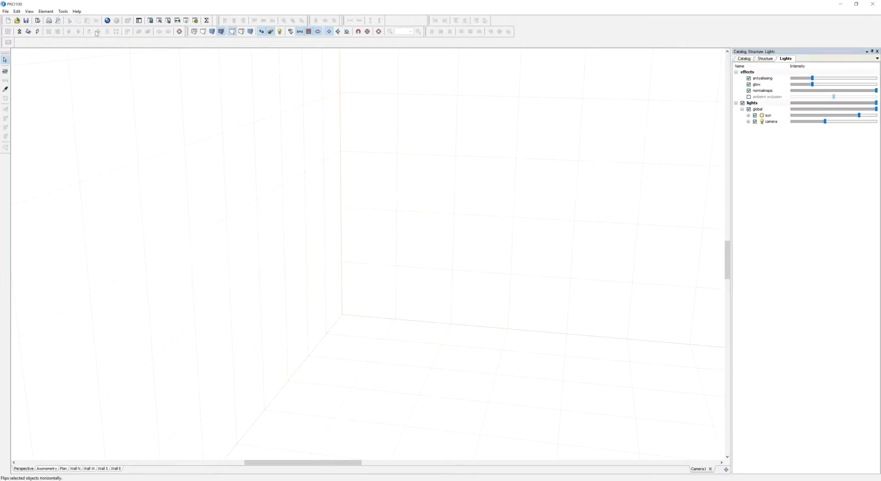
left_click(64, 12)
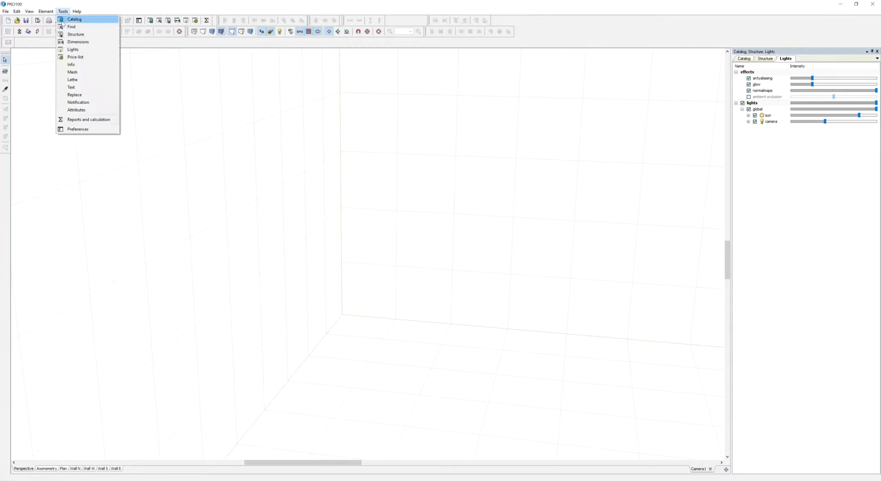
left_click(71, 94)
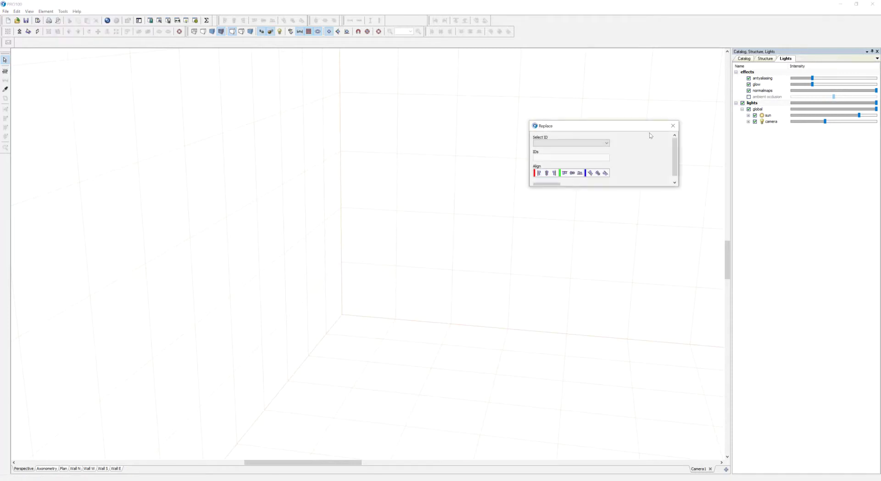
left_click_drag(650, 135, 765, 60)
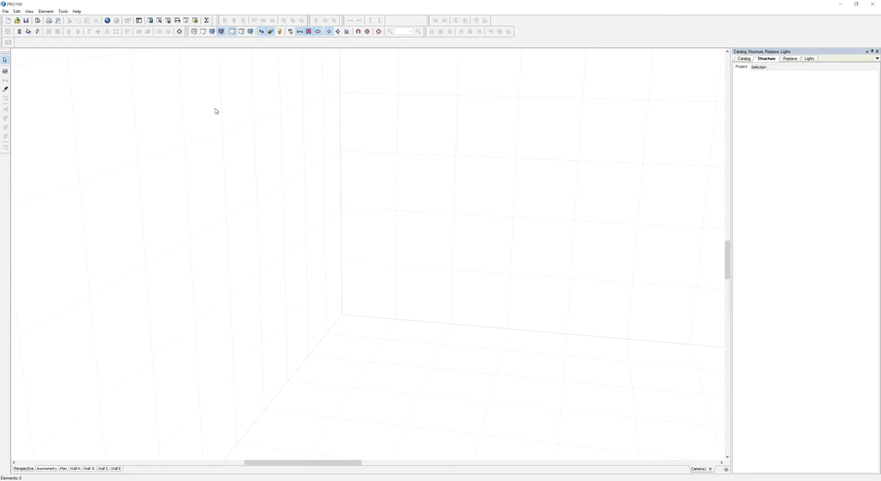